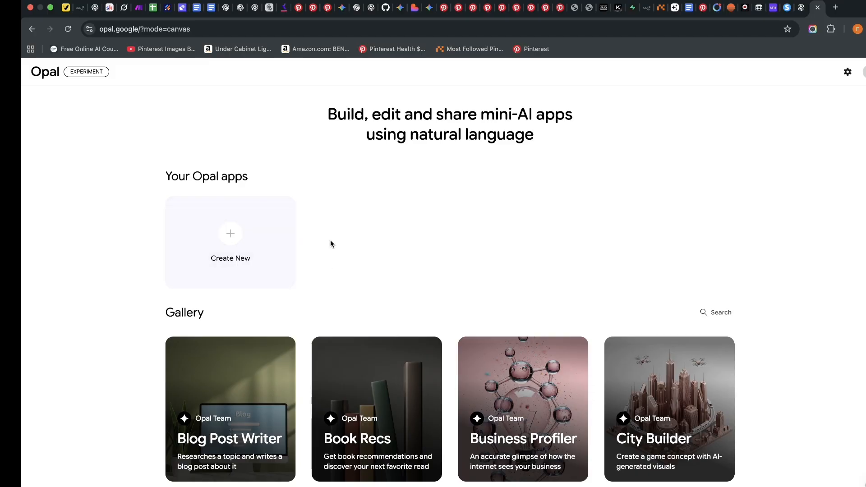
Browse the gallery of sample apps, and inspect the Blog Post Writer app's workflow before returning to the gallery.
scroll(406, 244, "down", 5)
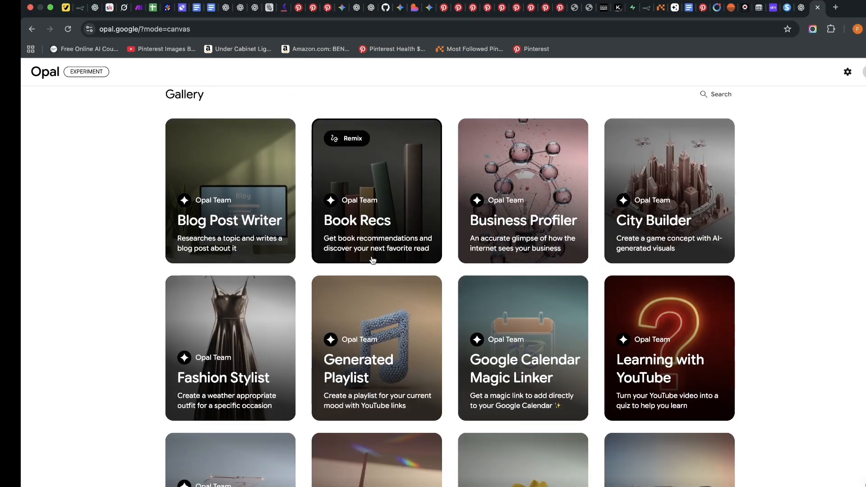
scroll(397, 306, "down", 5)
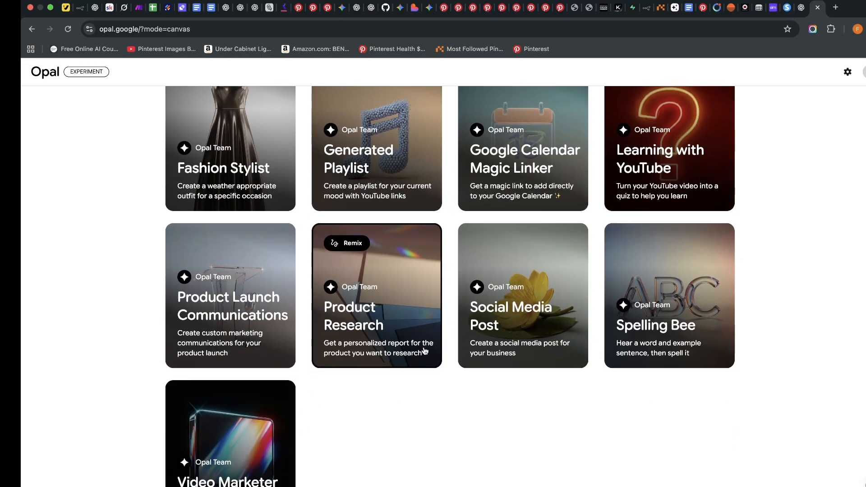
scroll(360, 345, "down", 1)
left_click_drag(139, 31, 91, 31)
left_click(113, 160)
scroll(391, 412, "up", 1)
scroll(390, 414, "up", 9)
scroll(271, 253, "down", 6)
scroll(273, 231, "up", 3)
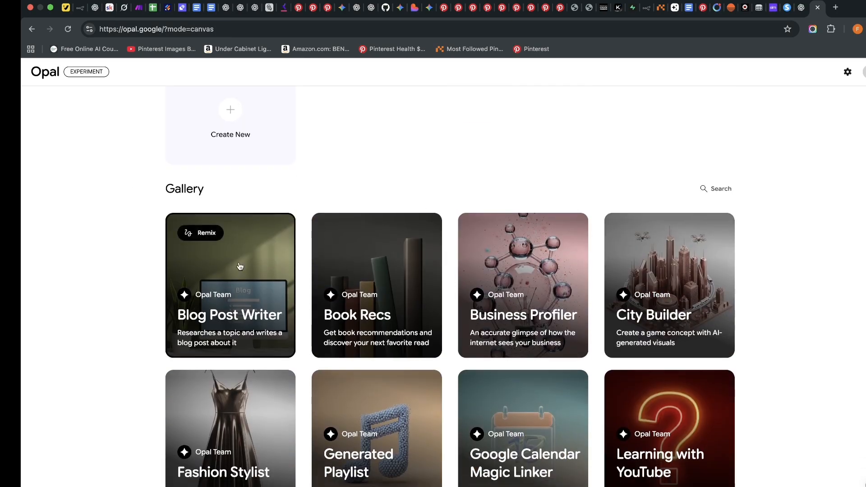
left_click(246, 282)
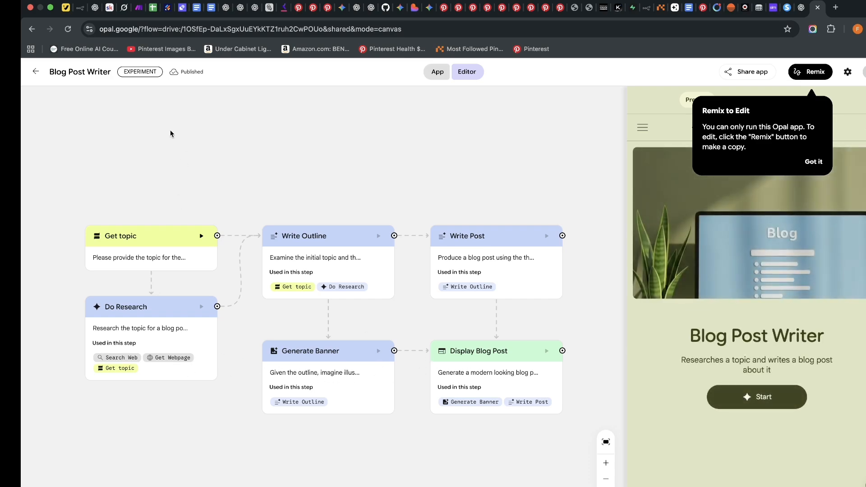
left_click(36, 71)
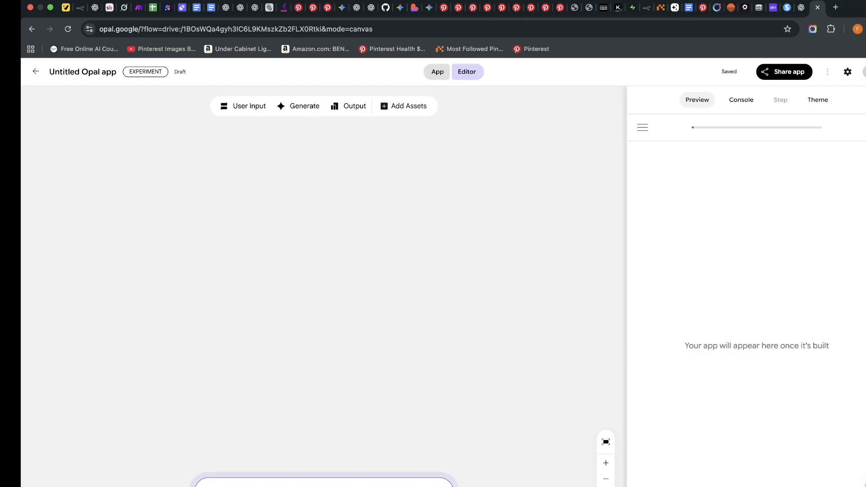
Generate a new app that researches a topic, finds keywords, writes friendly blog posts of at most 600 words and adds at least two pictures.
key("super+v")
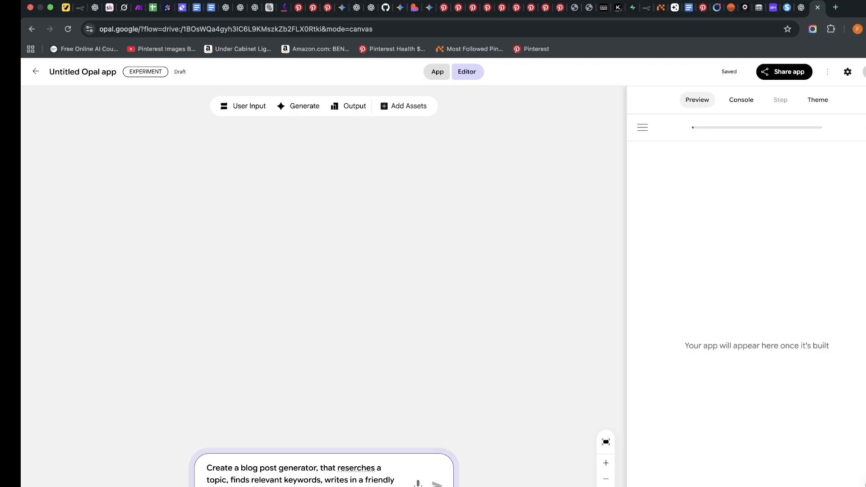
type("blo")
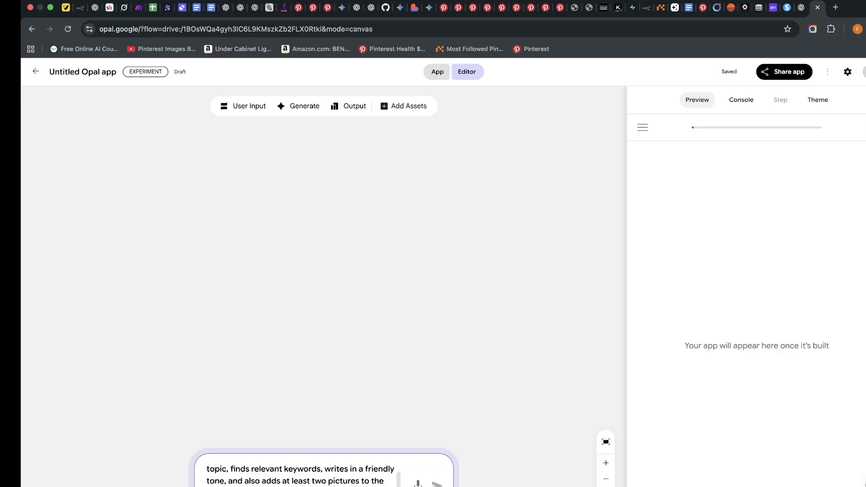
type("rds")
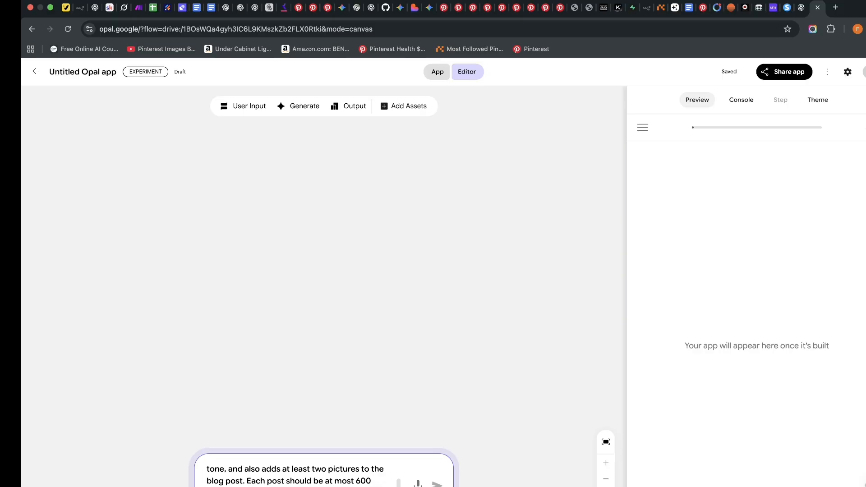
key("Return")
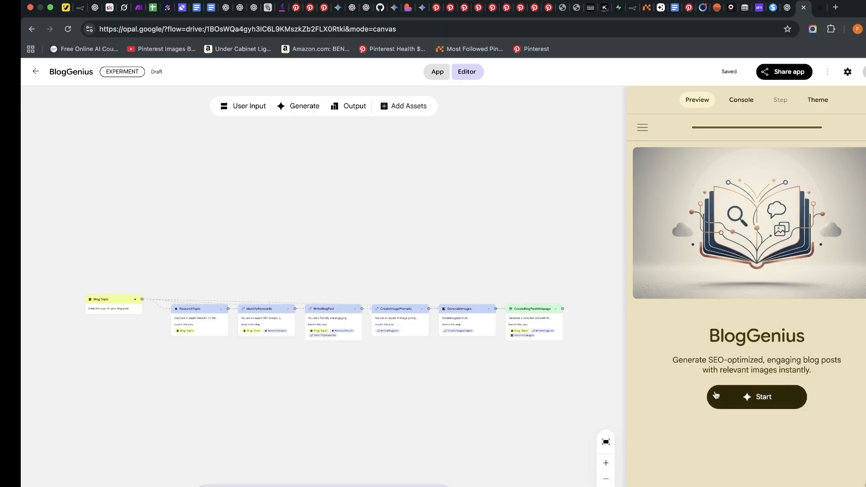
Try to run the new app in the preview by submitting a request for a blog post titled "How To Make The…".
left_click(672, 359)
left_click_drag(673, 360, 830, 374)
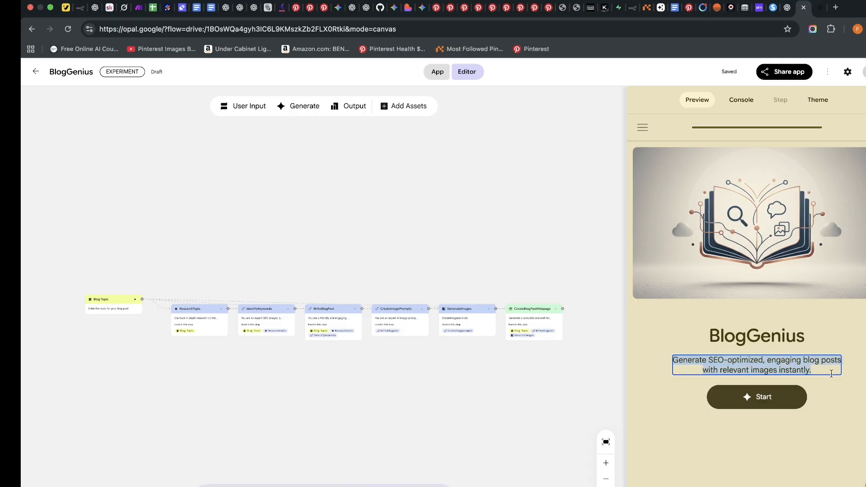
left_click(843, 389)
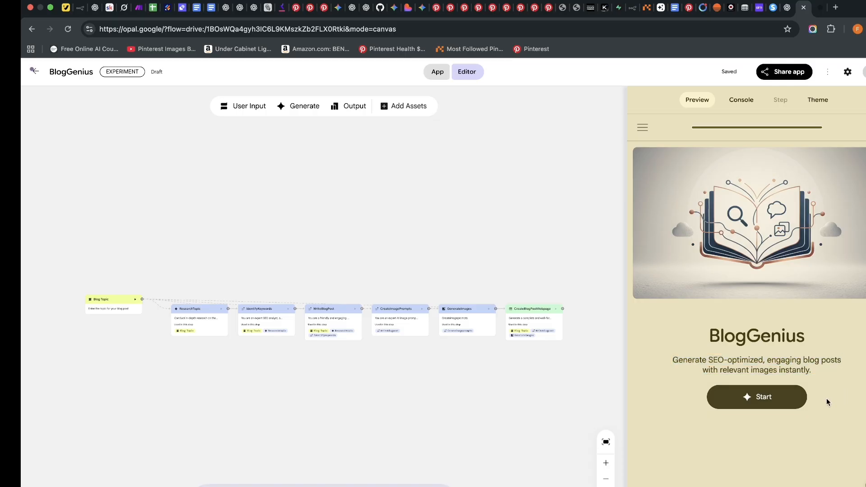
left_click(763, 401)
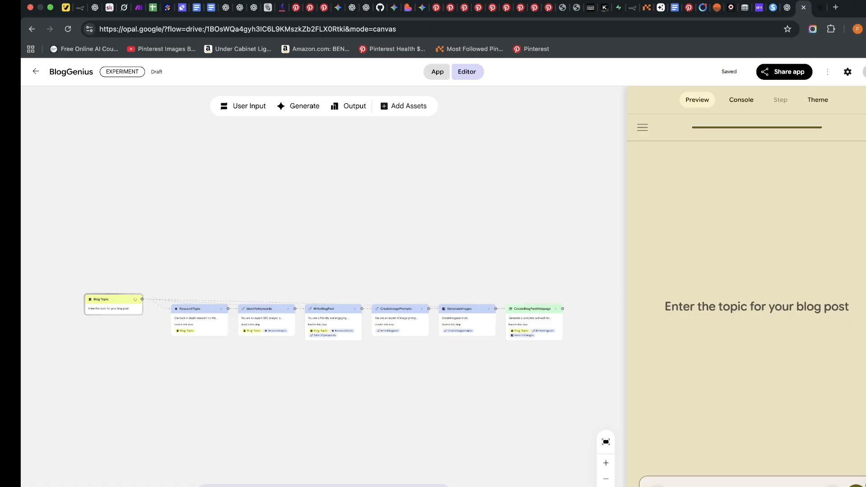
key("super+v")
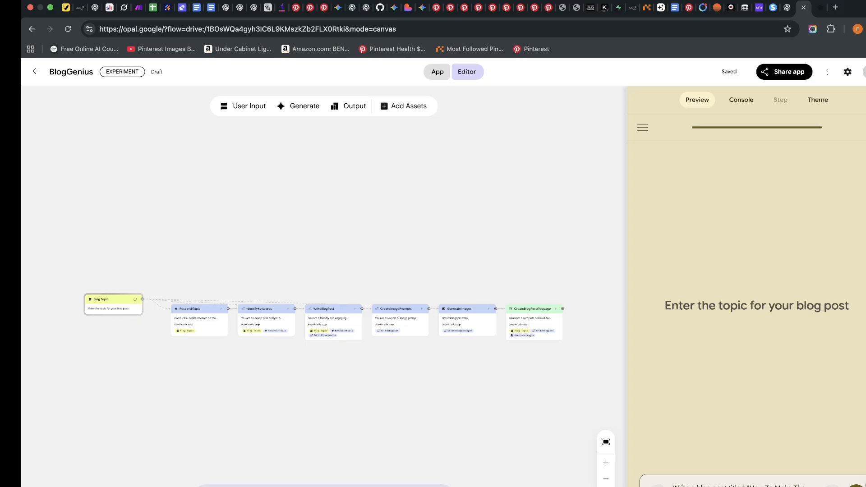
key("Return")
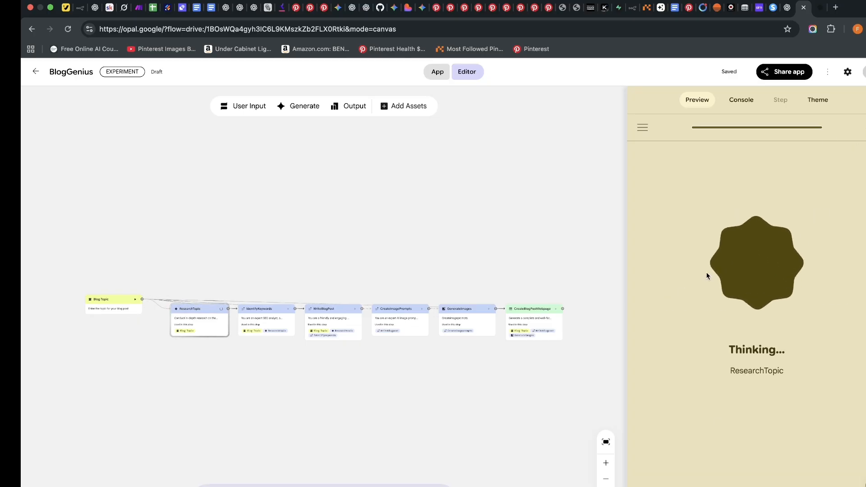
left_click_drag(106, 72, 159, 73)
left_click(129, 80)
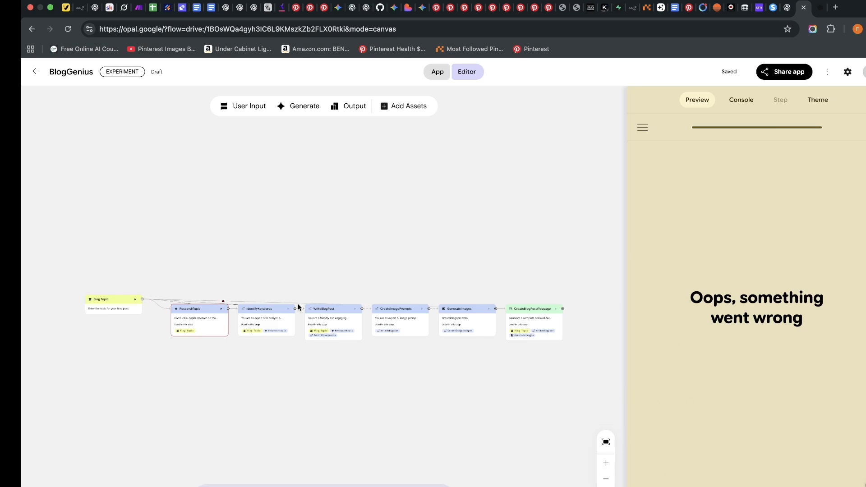
Restart the app in the preview and submit the topic: write a blog post titled "The Best Way To Make Sushi".
left_click(742, 100)
left_click(695, 100)
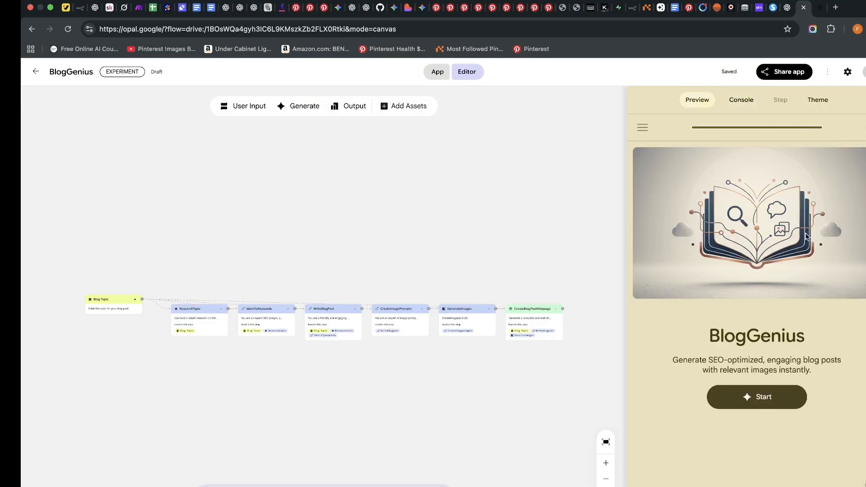
left_click(754, 400)
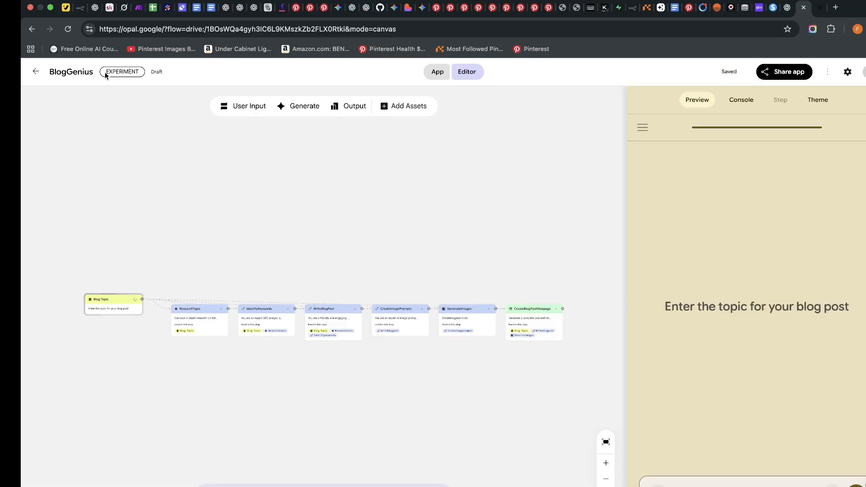
left_click_drag(105, 76, 140, 78)
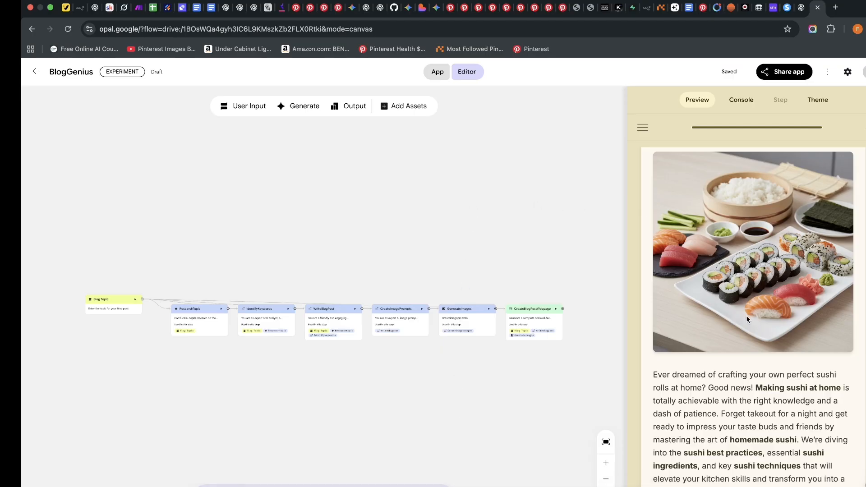
Review the generated sushi blog post's image and text from beginning to end.
scroll(740, 272, "down", 3)
scroll(743, 276, "up", 3)
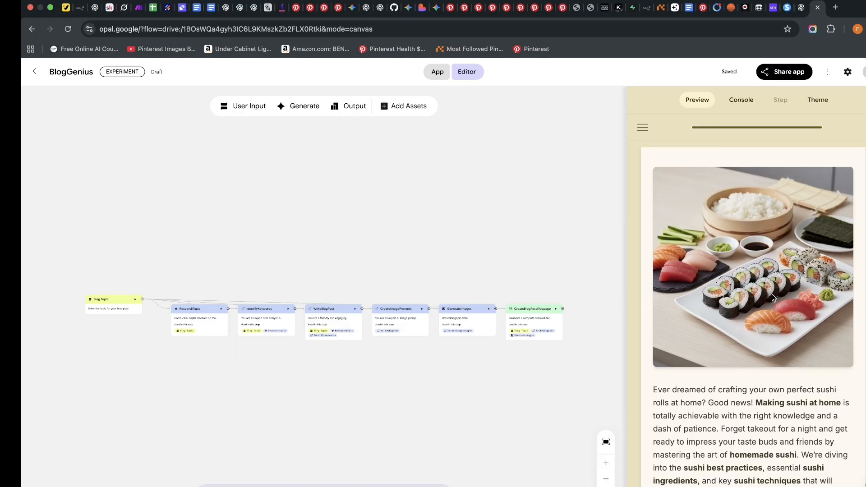
scroll(772, 332, "down", 2)
left_click_drag(654, 300, 805, 469)
scroll(730, 402, "down", 12)
scroll(762, 458, "down", 6)
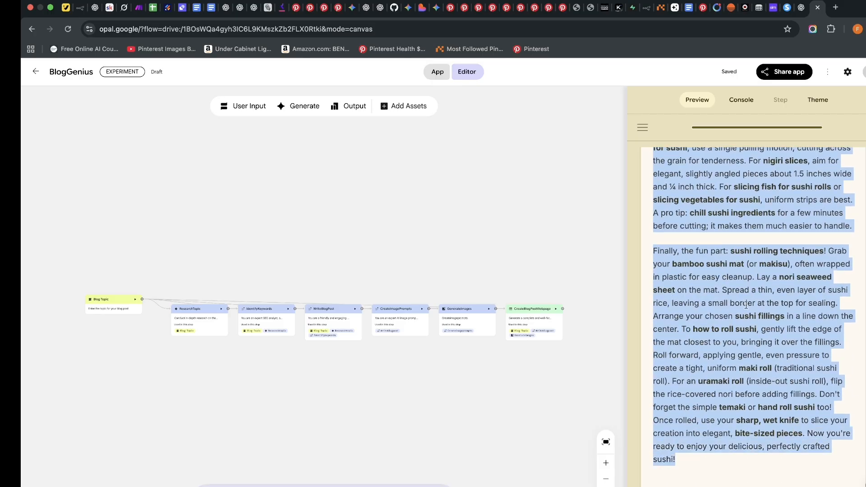
left_click(712, 260)
scroll(731, 269, "up", 3)
scroll(730, 270, "up", 15)
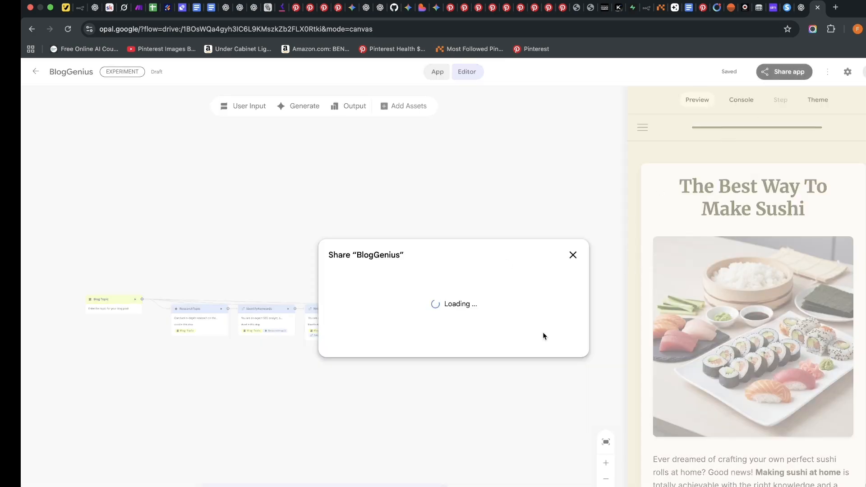
Publish the BlogGenius app as public and close its sharing settings.
left_click(531, 276)
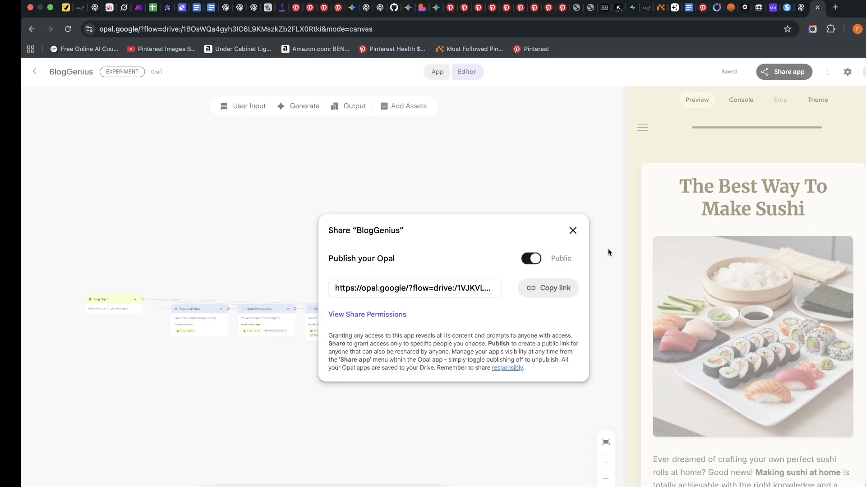
left_click(573, 230)
Reread the full sushi blog post in the preview and return to its title.
scroll(781, 250, "down", 15)
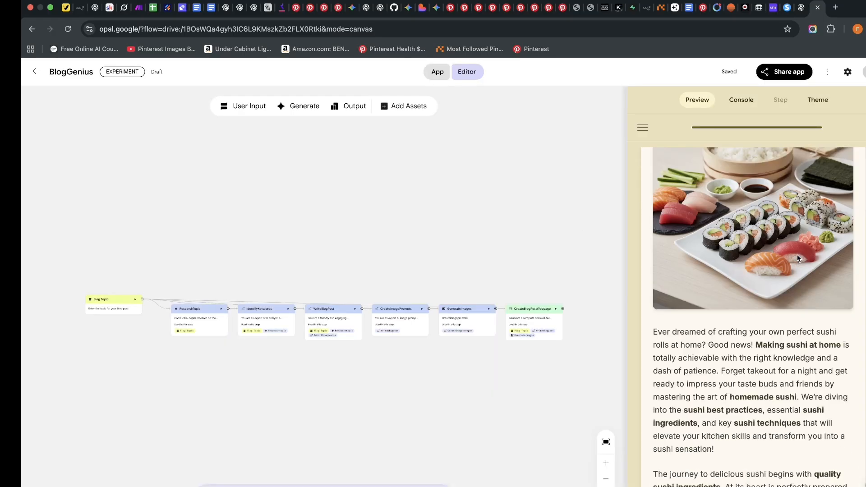
scroll(780, 249, "down", 4)
scroll(767, 250, "up", 10)
scroll(727, 250, "down", 7)
scroll(745, 250, "up", 3)
scroll(767, 251, "down", 6)
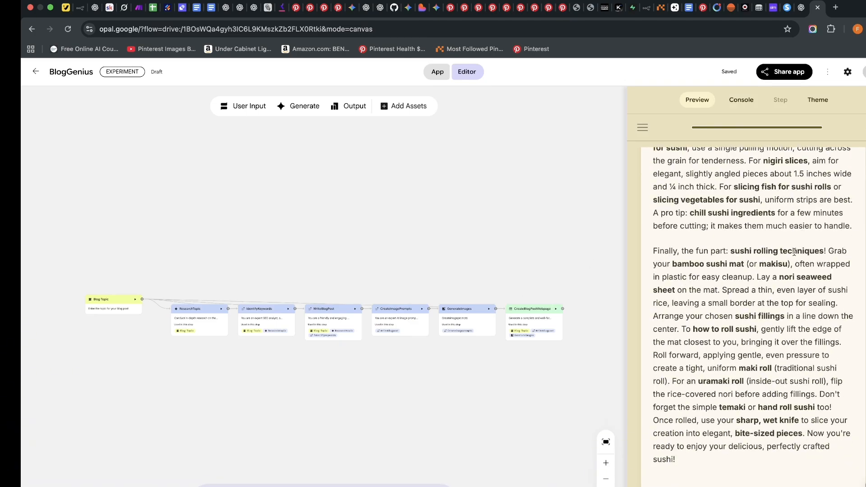
scroll(792, 252, "up", 15)
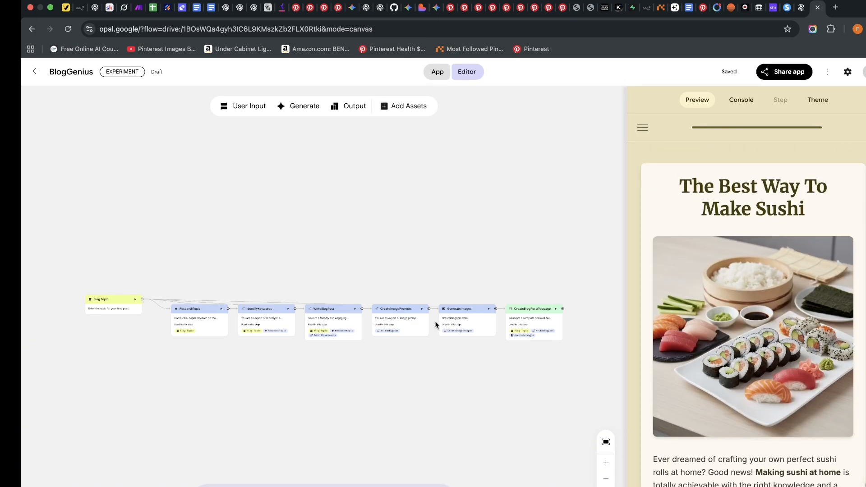
Inspect the model and prompt of each workflow node in order, from ResearchTopic through CreateBlogPostWebpage.
left_click(200, 317)
left_click_drag(201, 317, 203, 318)
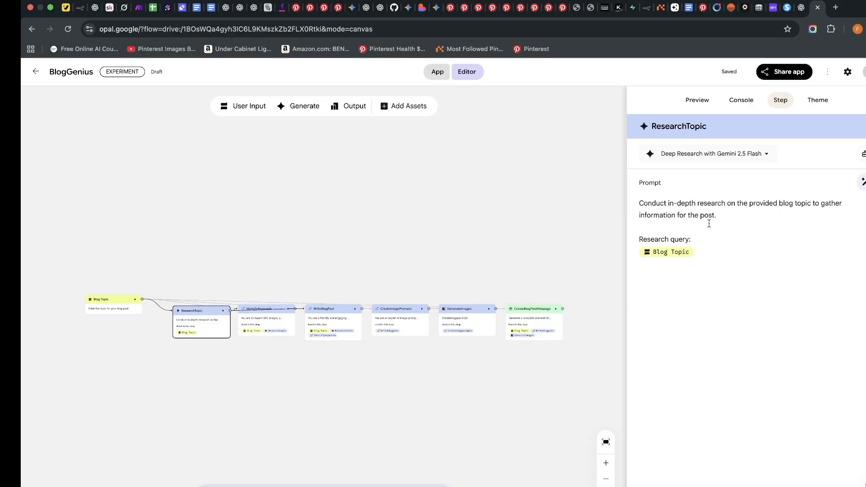
left_click(273, 329)
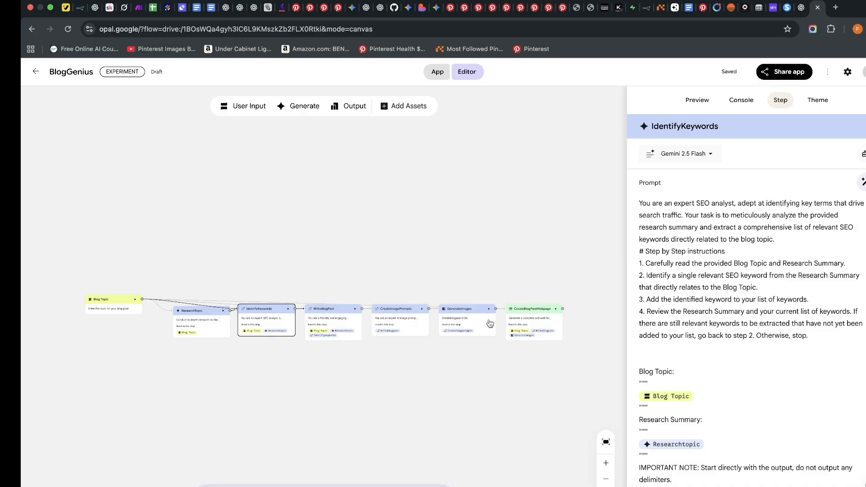
left_click(339, 329)
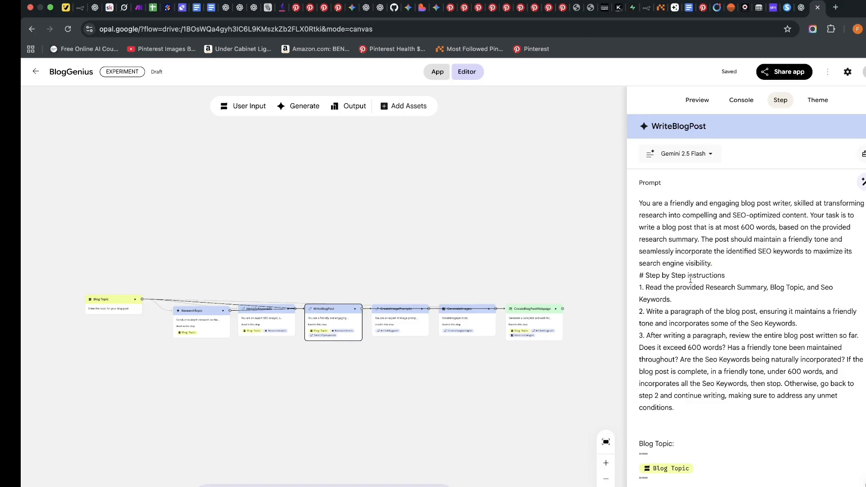
scroll(660, 299, "down", 1)
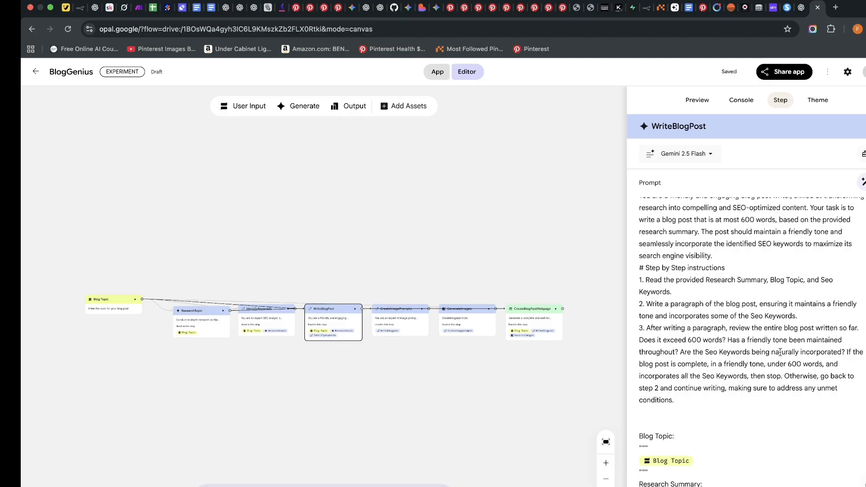
left_click(424, 322)
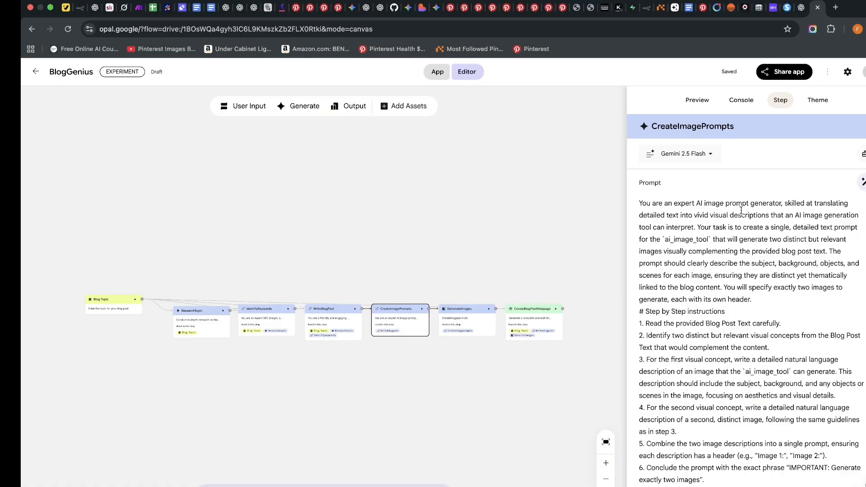
left_click(474, 321)
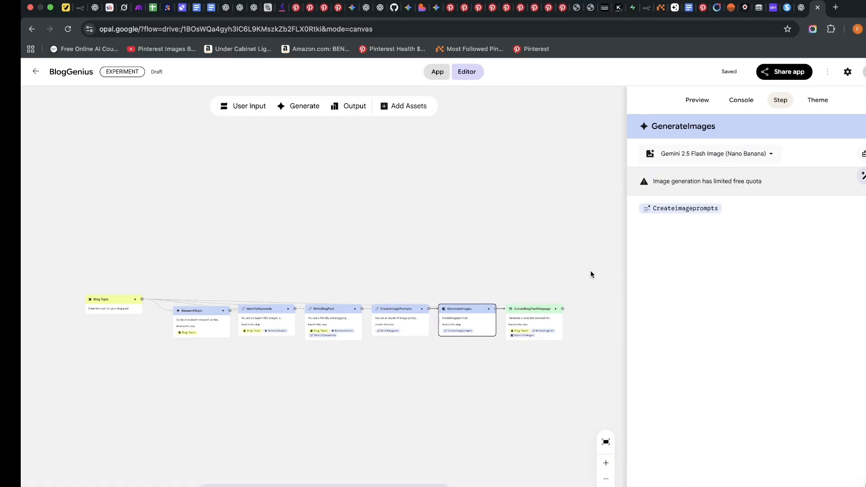
left_click(531, 322)
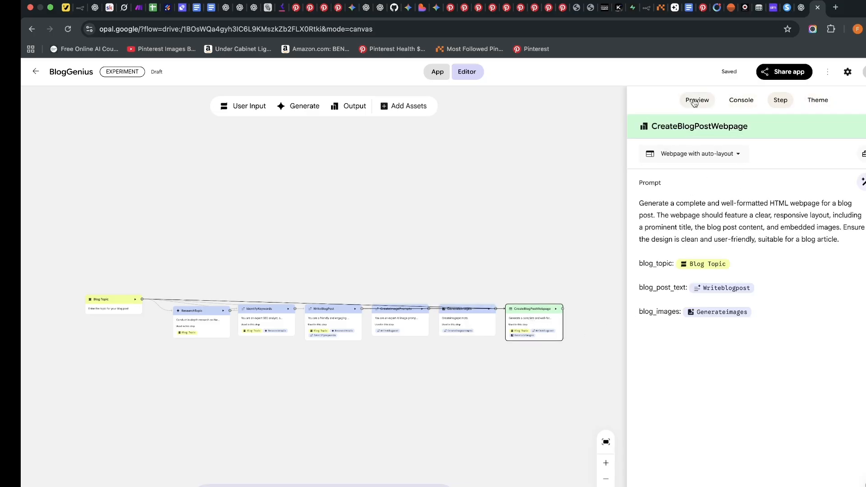
Examine the run log's Blog Topic input and the ResearchTopic output, from its summary through its list of references.
left_click(695, 102)
left_click(741, 105)
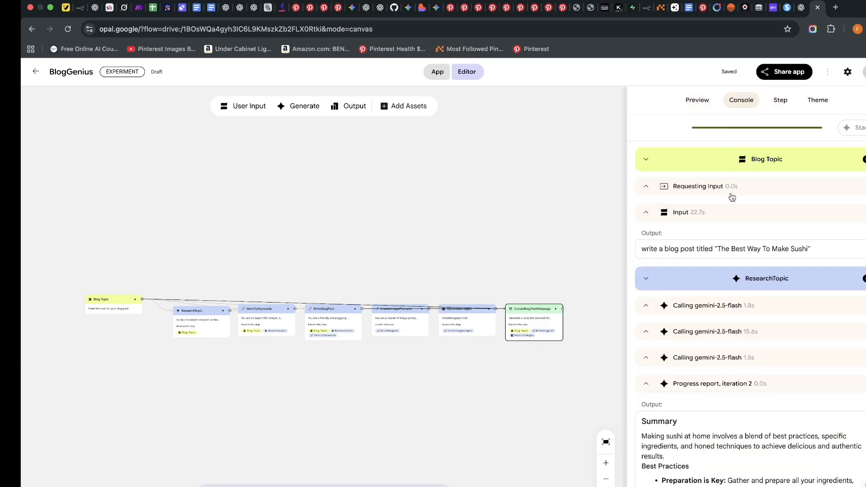
scroll(713, 243, "down", 5)
scroll(714, 257, "down", 10)
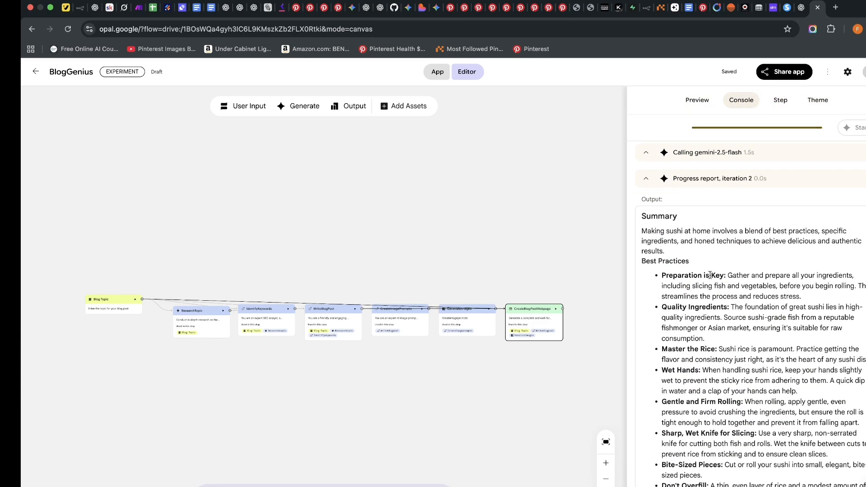
scroll(702, 267, "down", 15)
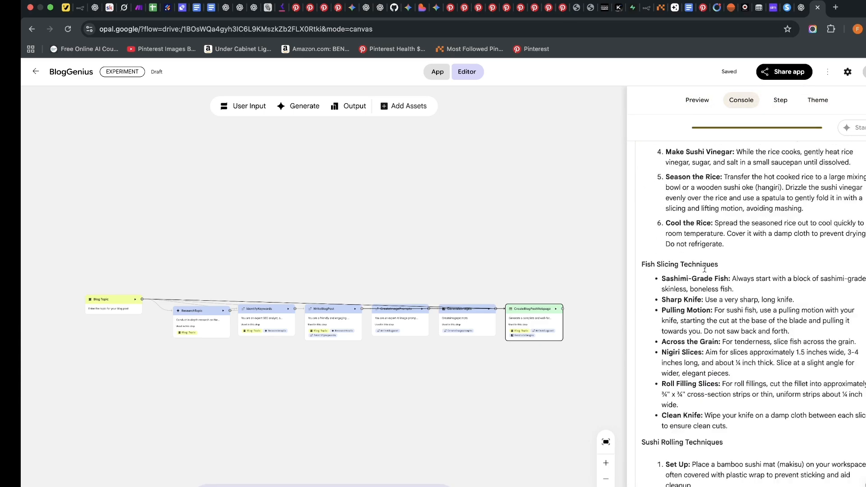
scroll(707, 273, "up", 5)
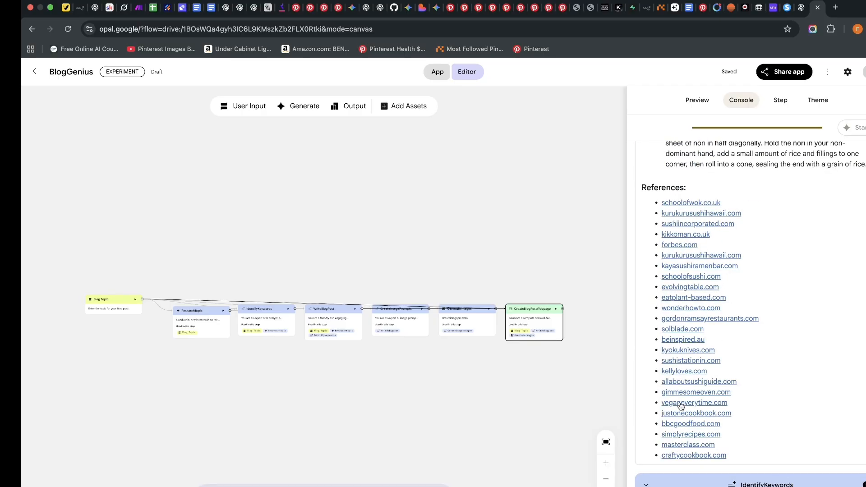
scroll(685, 408, "down", 1)
Examine the full keyword list output by IdentifyKeywords in the run log, and return to the CreateBlogPostWebpage step details.
scroll(690, 370, "down", 5)
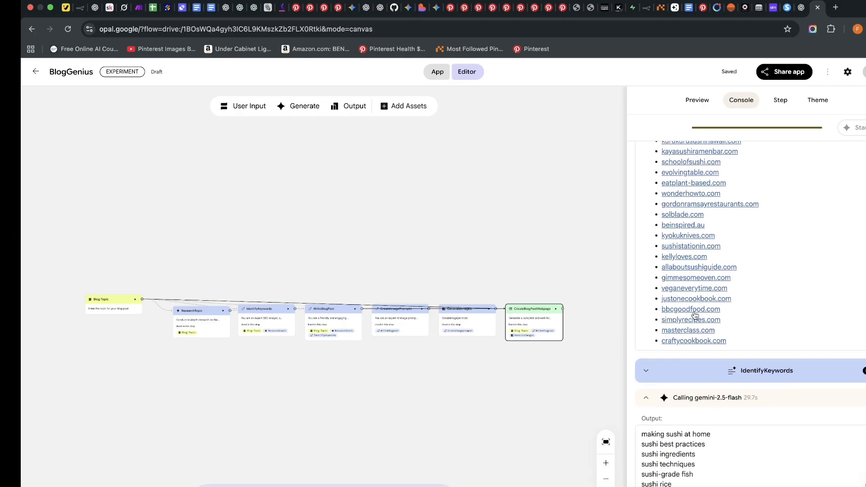
scroll(698, 340, "down", 4)
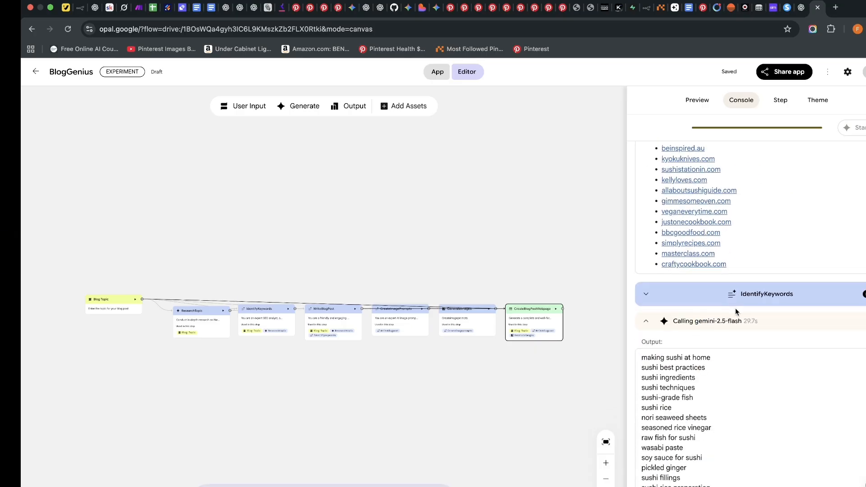
scroll(727, 353, "down", 2)
scroll(678, 355, "down", 20)
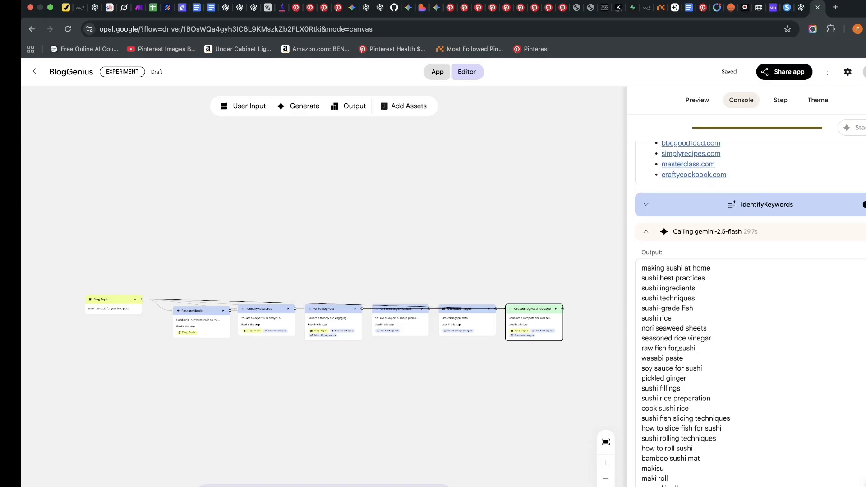
scroll(678, 355, "down", 3)
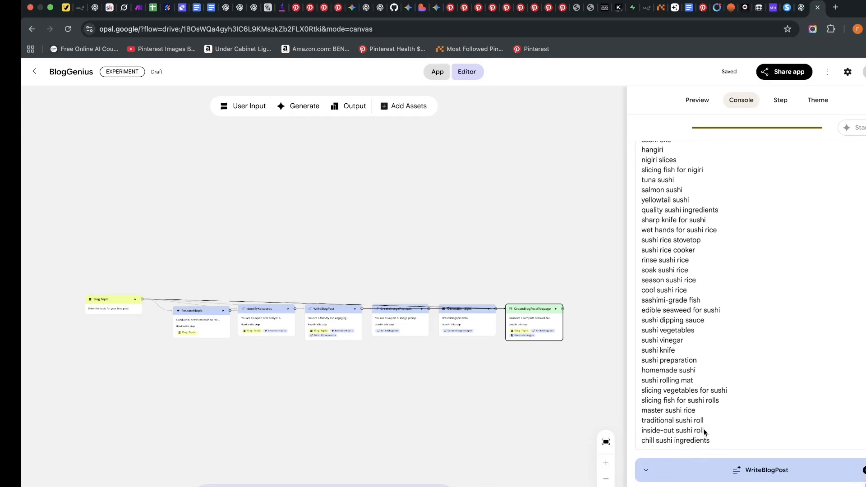
scroll(717, 225, "up", 15)
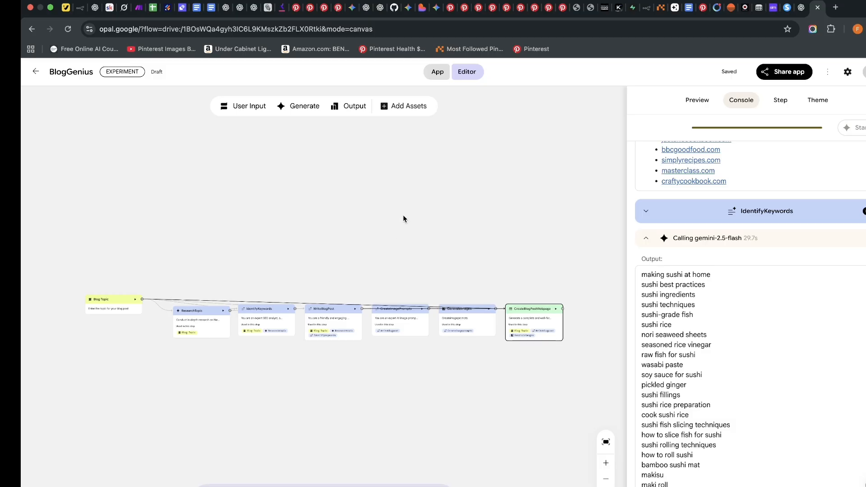
left_click(781, 100)
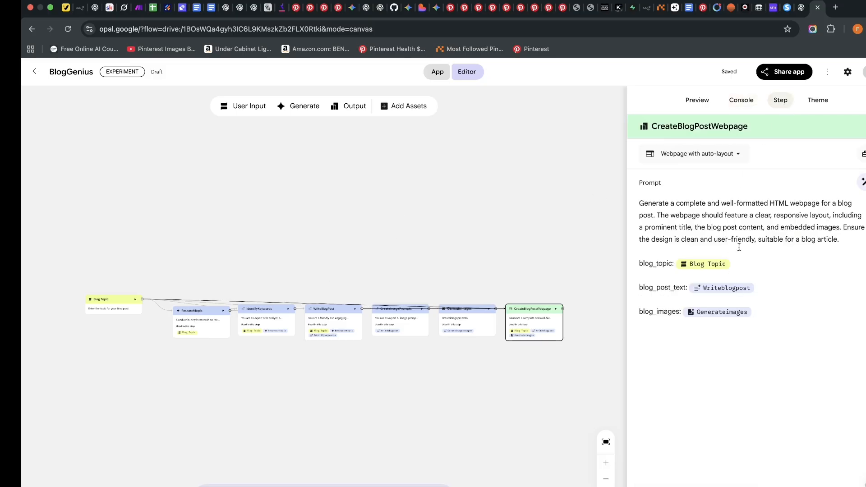
Generate a randomized theme for the app, check it against the blog post, and start generating another theme without a description.
left_click(822, 98)
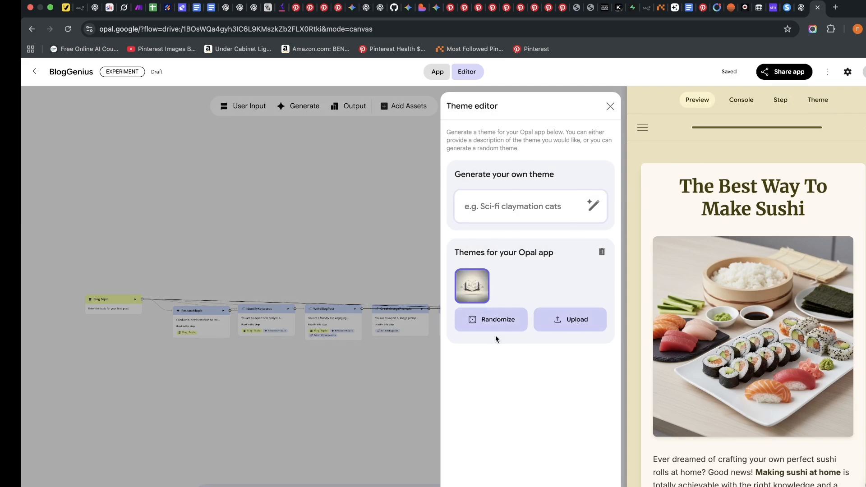
left_click(497, 323)
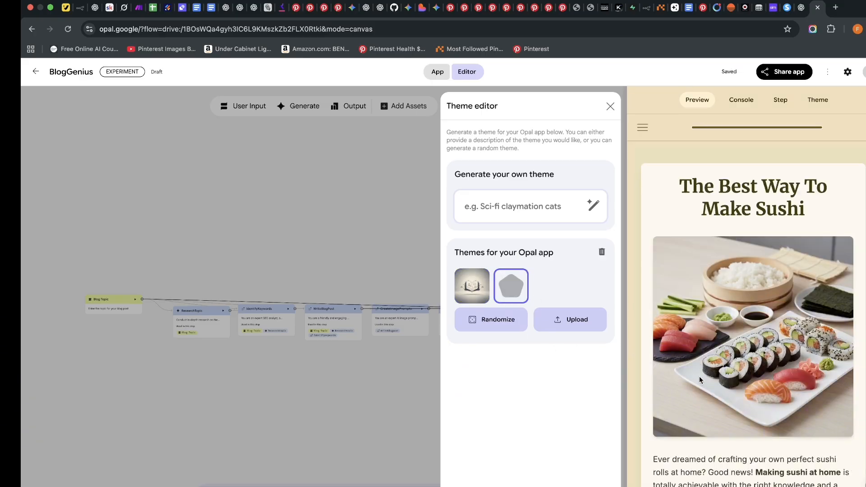
scroll(697, 386, "down", 15)
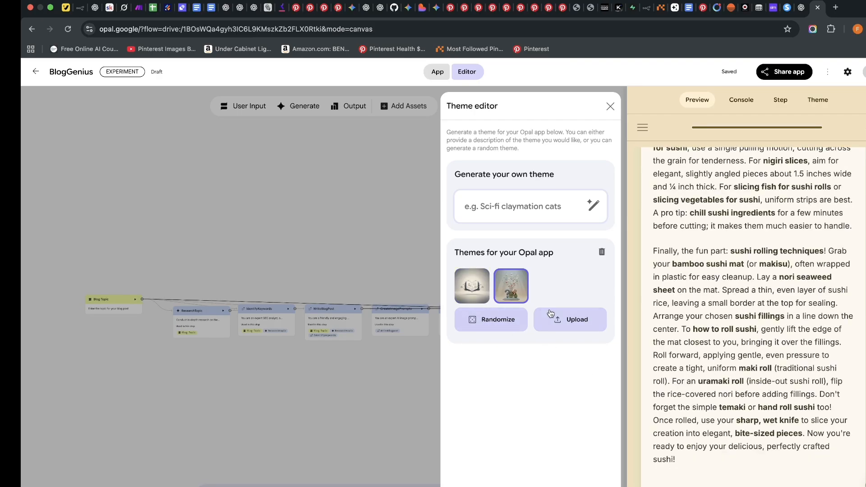
left_click(593, 206)
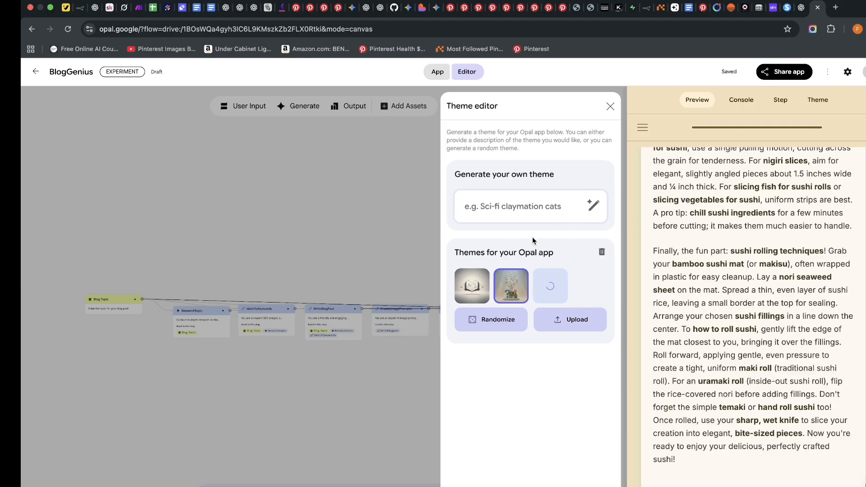